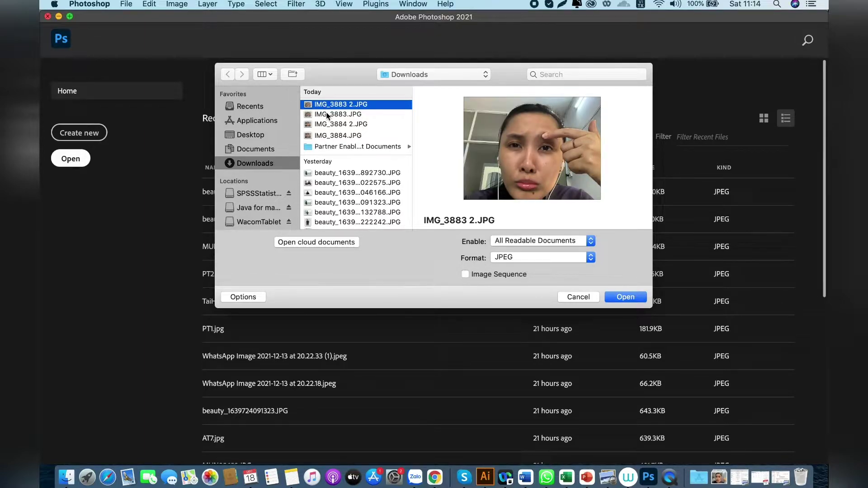
Open the two photos IMG_3883 2.JPG and IMG_3883.JPG from the Downloads folder together
left_click(327, 114, "shift")
left_click(626, 297)
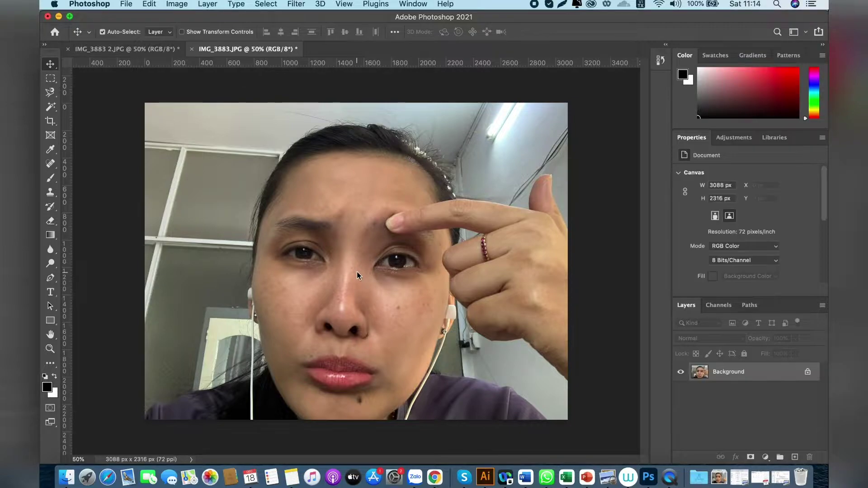
Use the Patch tool to cover the spots on the cheek nearer the hand, between the eyebrows and beside the nose, and deselect
scroll(357, 265, "up", 1)
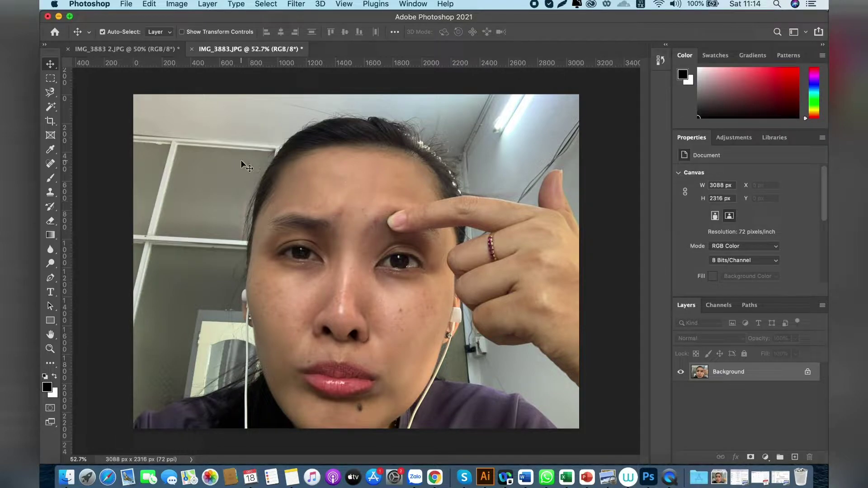
left_click(51, 165)
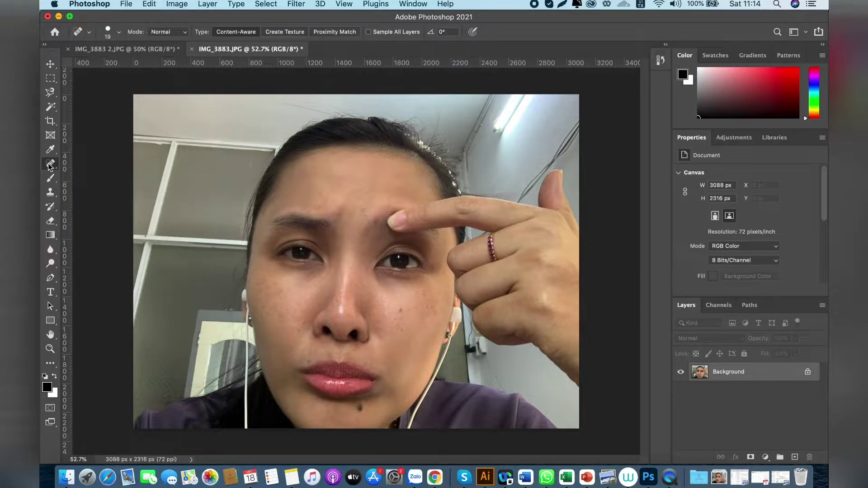
right_click(50, 166)
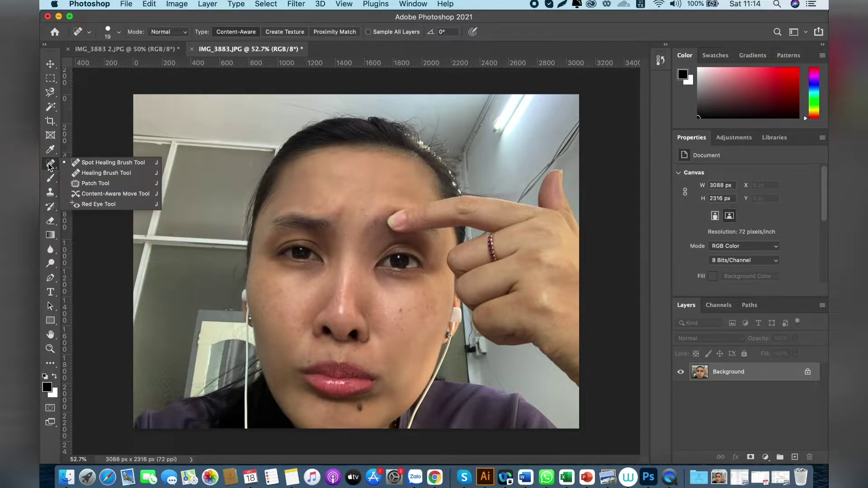
left_click(96, 184)
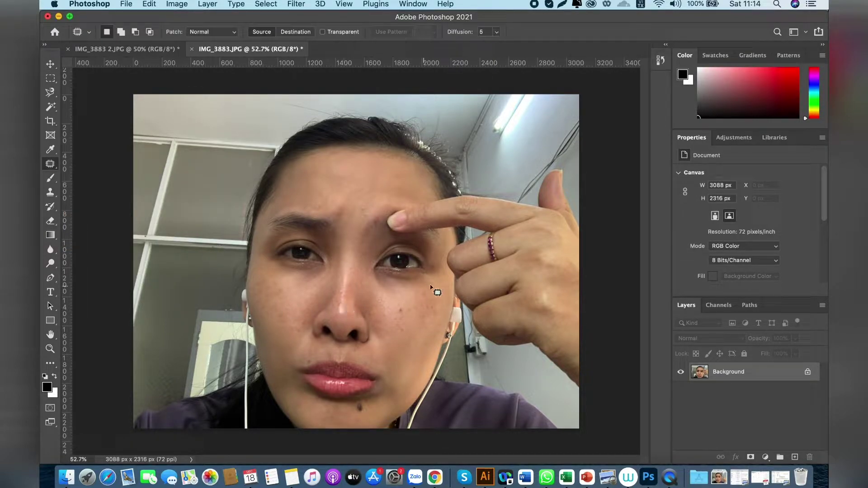
scroll(442, 292, "up", 1)
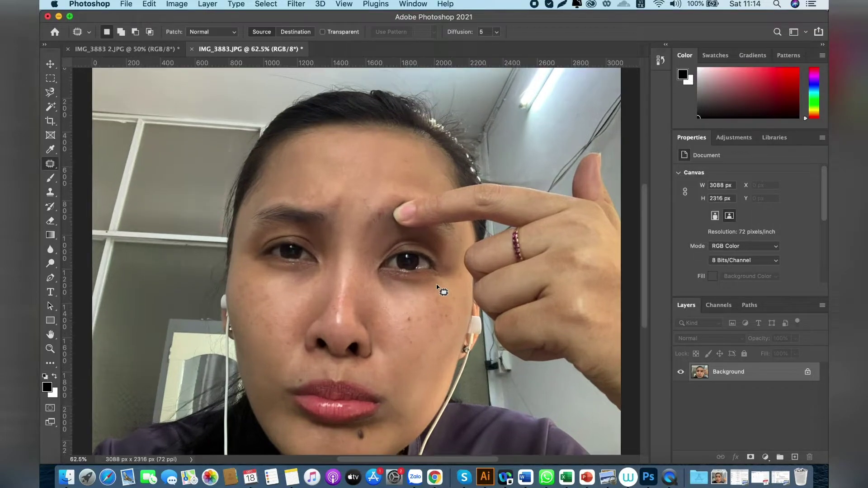
scroll(443, 291, "up", 1)
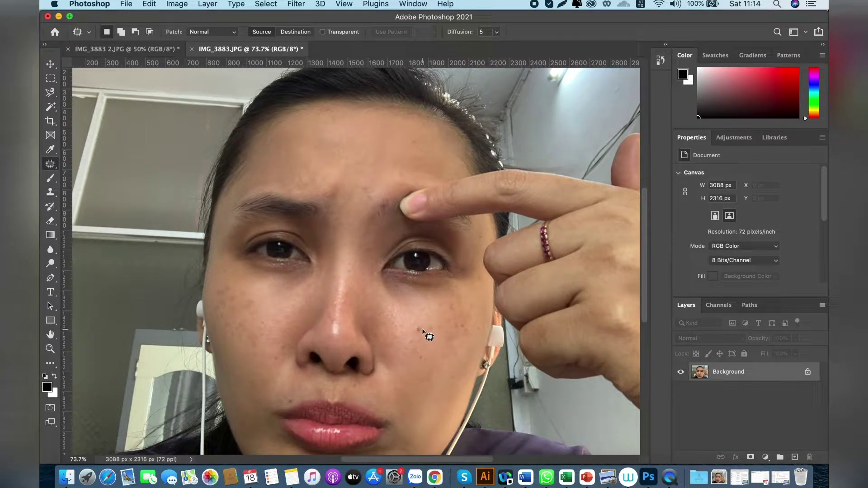
left_click_drag(416, 326, 427, 359)
left_click(427, 360)
mouse_move(370, 186)
left_mouse_down()
mouse_move(358, 183)
mouse_move(382, 198)
mouse_move(380, 189)
mouse_move(272, 348)
mouse_move(285, 360)
mouse_move(263, 367)
left_mouse_up()
left_click(372, 199)
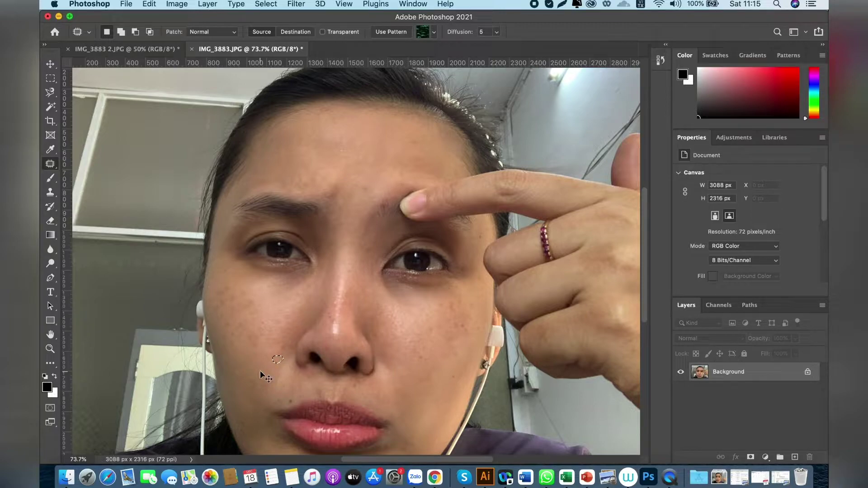
key("cmd+d")
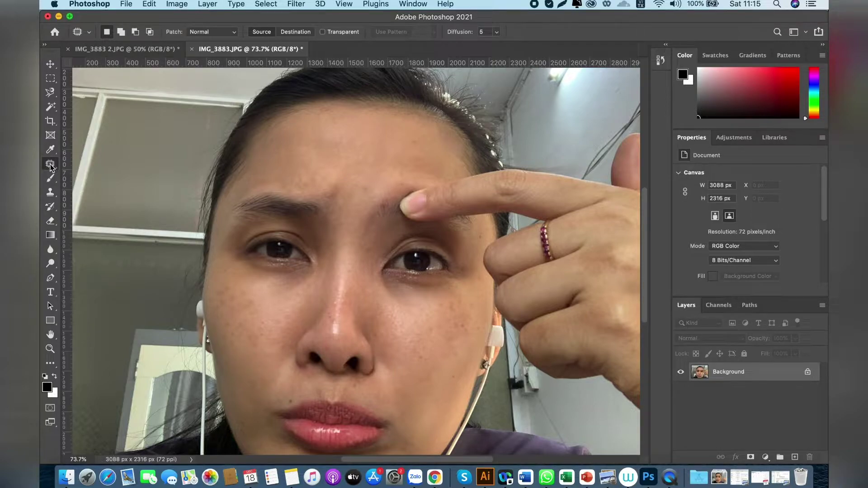
Heal the small spots on the cheek nearer the hand and above the lips with the size 19 Content-Aware Spot Healing Brush
right_click(50, 165)
key("Escape")
key("j")
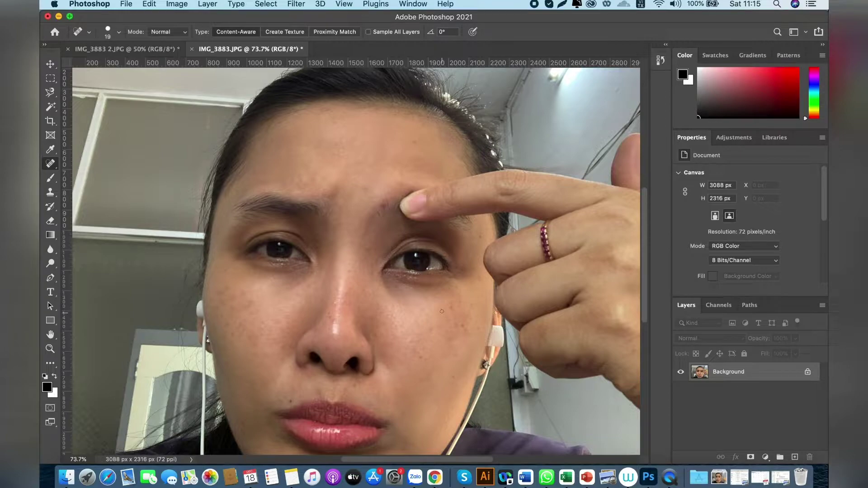
left_click(439, 305)
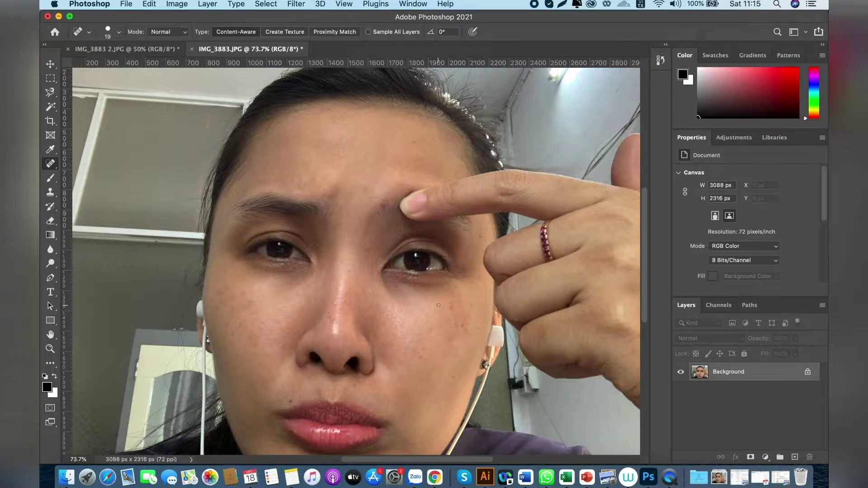
left_click(430, 331)
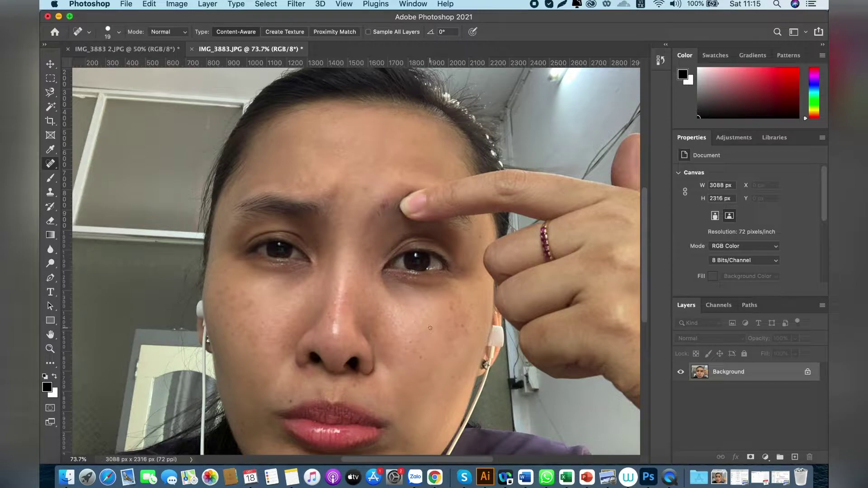
left_click(421, 358)
left_click(421, 356)
left_click(426, 346)
left_click(423, 348)
left_click(427, 361)
left_click(453, 376)
left_click(353, 386)
Spot-heal the small marks on the cheek away from the hand and touch up the forehead with the same brush
left_click(262, 335)
left_click(253, 343)
left_click(232, 333)
left_click_drag(224, 326, 224, 329)
left_click(225, 289)
left_click(218, 289)
left_click(253, 302)
left_click(415, 140)
Enlarge the Spot Healing Brush to size 80 and remove the dark mole on the chin below the lips
scroll(324, 222, "down", 5)
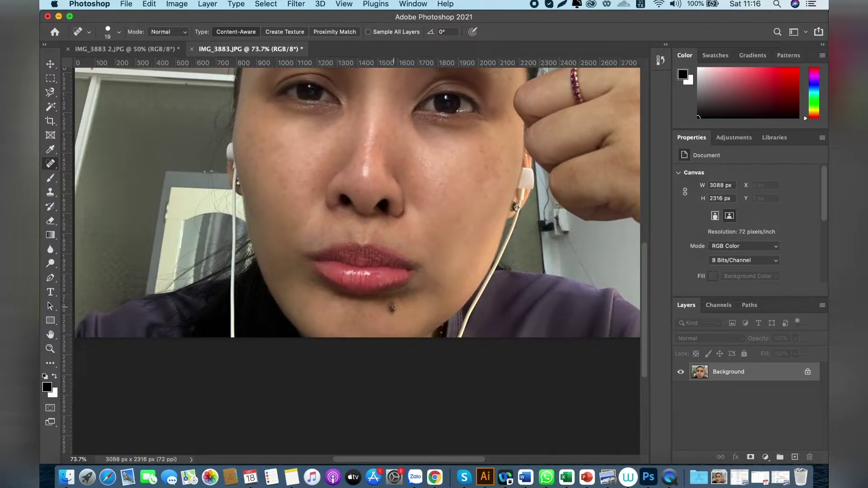
key("bracketright")
key("bracketright")
key("bracketright")
key("bracketright")
key("bracketright")
key("bracketright")
key("bracketright")
left_click(392, 308)
Even out the brownish patches on the outer cheek nearer the hand with the size 80 healing brush
left_click(489, 166)
left_click(482, 153)
left_click(497, 157)
left_click(500, 144)
left_click(507, 168)
left_click(485, 193)
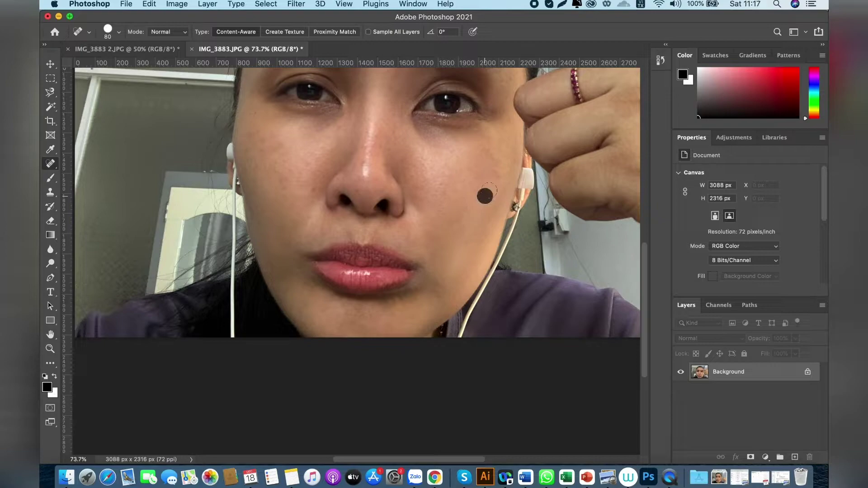
left_click(494, 155)
Heal the blemishes beside and on the nose and across the cheek away from the hand, down to the jaw
left_click(314, 190)
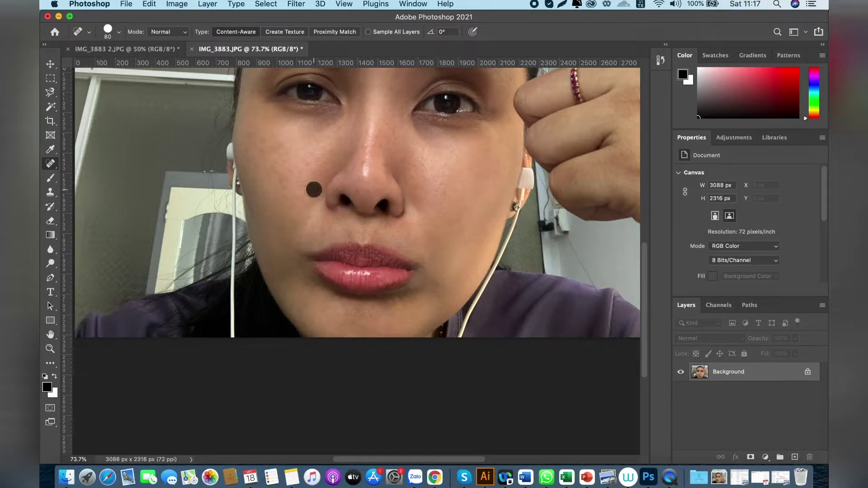
left_click(363, 162)
left_click(252, 162)
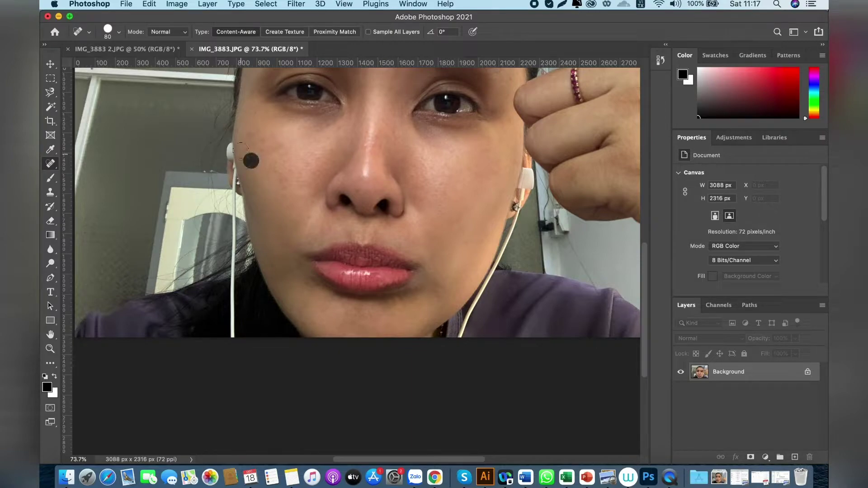
left_click(241, 141)
left_click(256, 134)
left_click(262, 144)
left_click(274, 258)
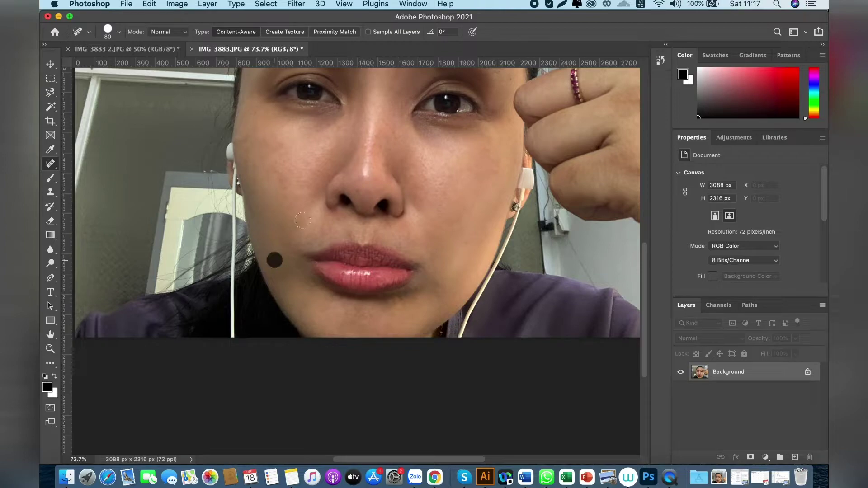
Spot-heal the blemishes on the skin between the eyebrows and next to the fingertip
scroll(308, 226, "up", 5)
left_click(390, 206)
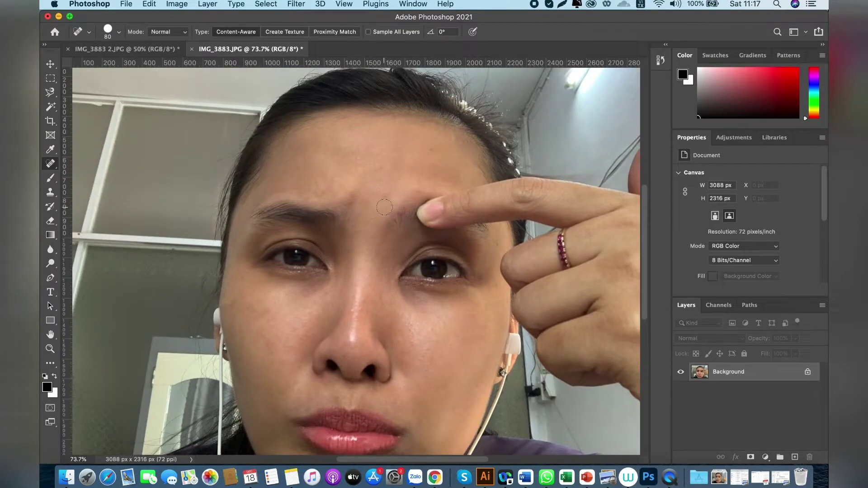
left_click(403, 208)
left_click(349, 203)
Check the whole photo at reduced size and heal the remaining uneven areas on the cheek away from the hand
scroll(353, 307, "down", 2)
scroll(353, 307, "down", 4)
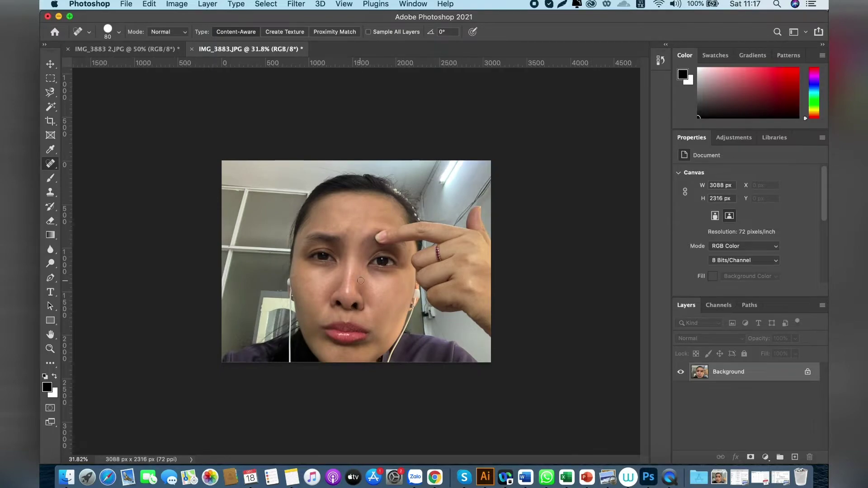
scroll(360, 280, "down", 1)
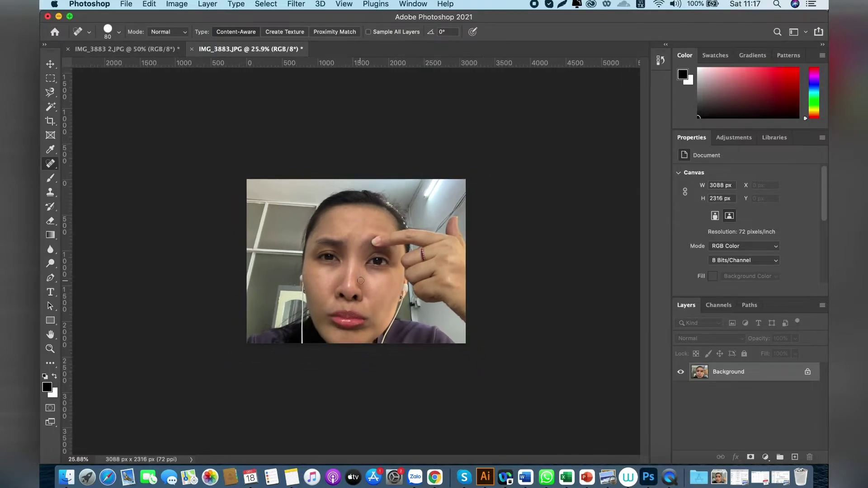
left_click(318, 285)
left_click(319, 278)
left_click(314, 277)
left_click(319, 290)
scroll(360, 281, "down", 2)
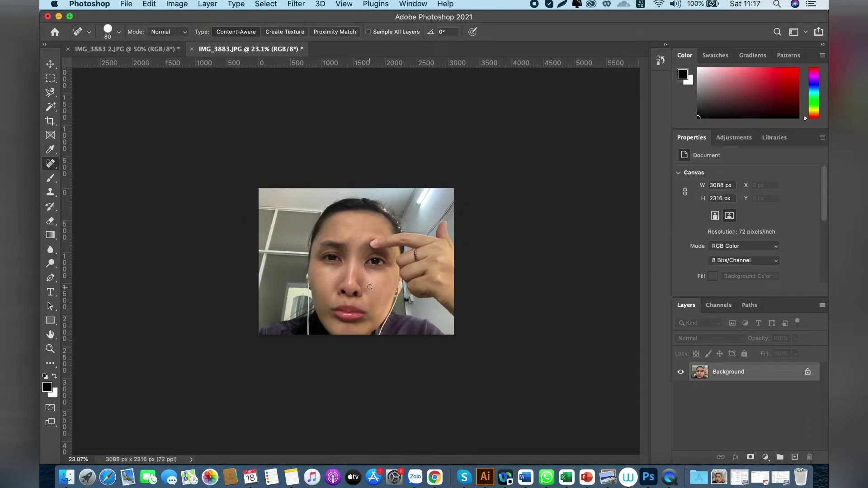
Save the retouched photo on the computer's Desktop as a JPEG named mun
key("super+shift+s")
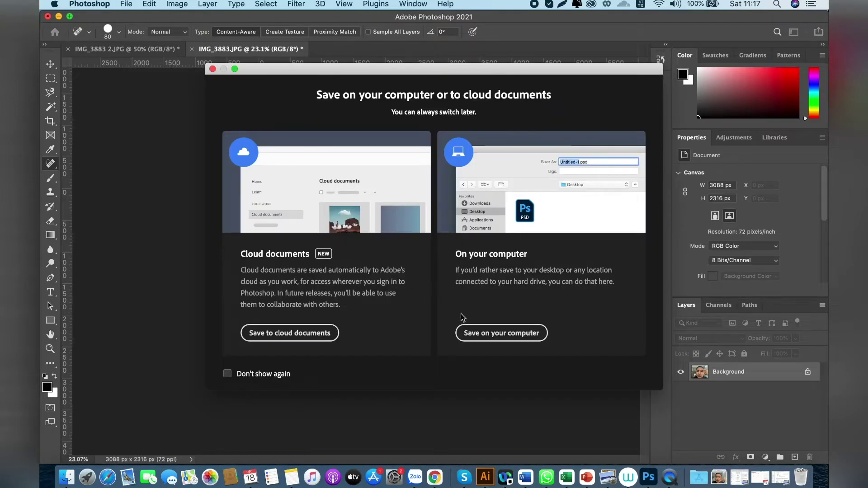
left_click(478, 333)
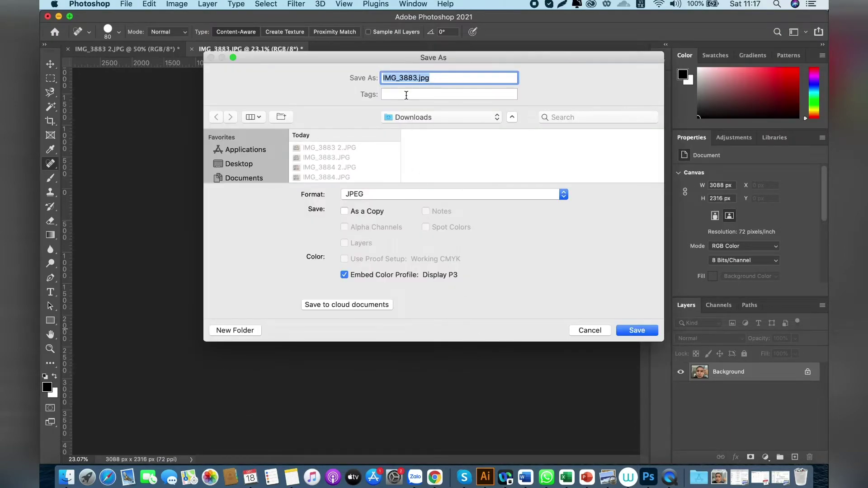
type("mun")
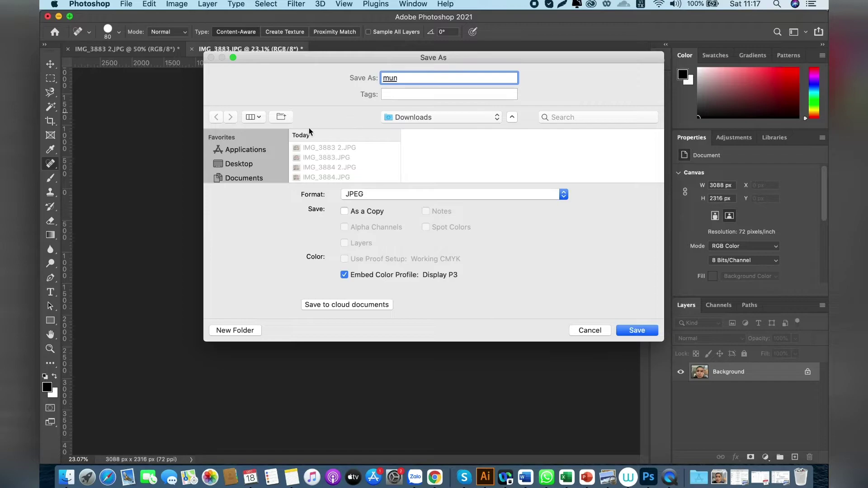
left_click(248, 164)
left_click(634, 331)
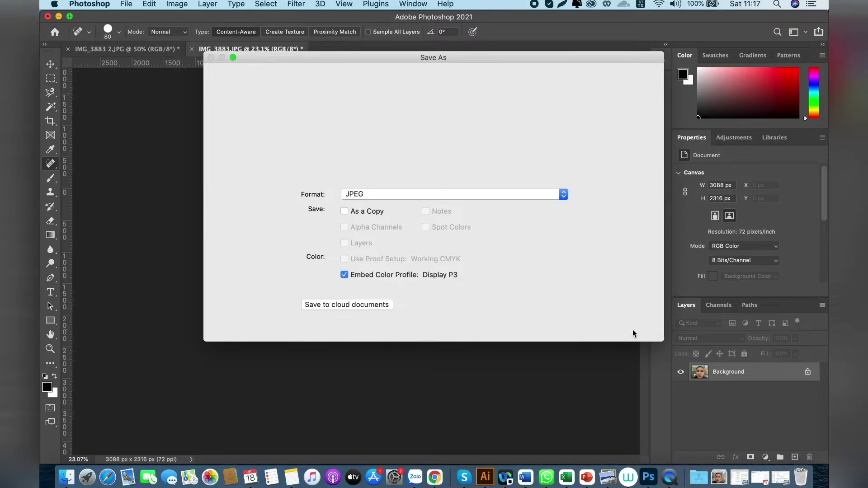
left_click(491, 119)
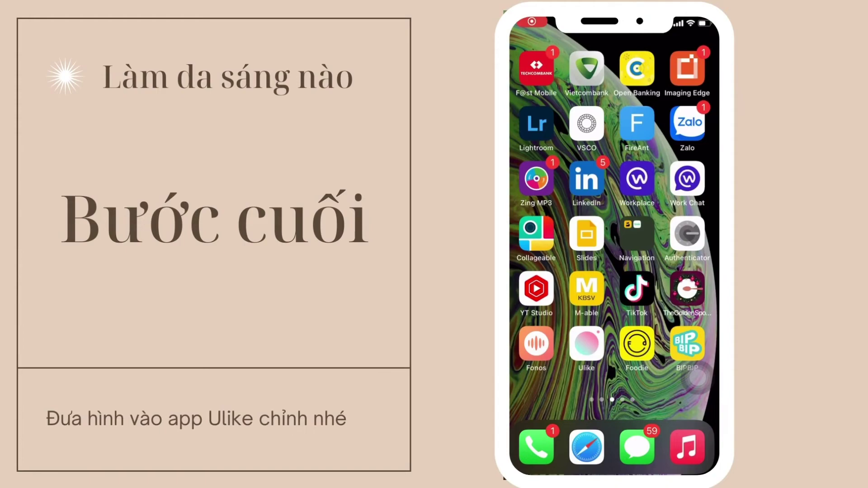
Switch to the Ulike app, grant it access to the retouched selfie and load that photo for editing
left_click(586, 343)
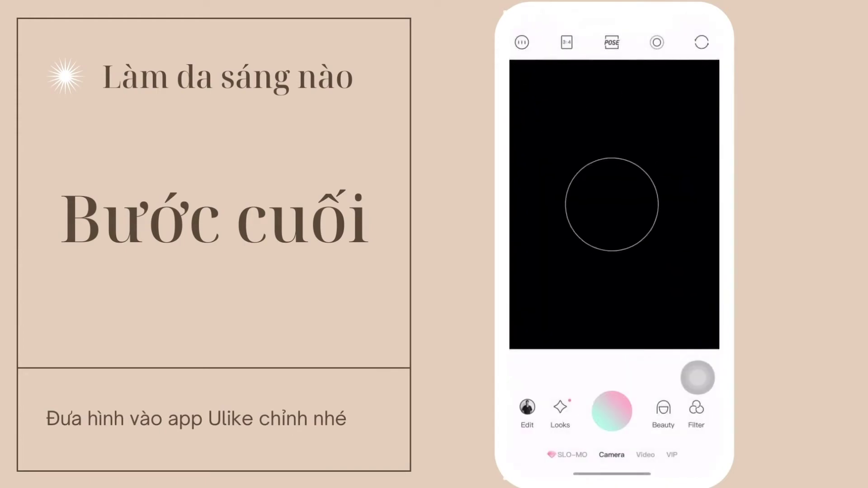
left_click(528, 408)
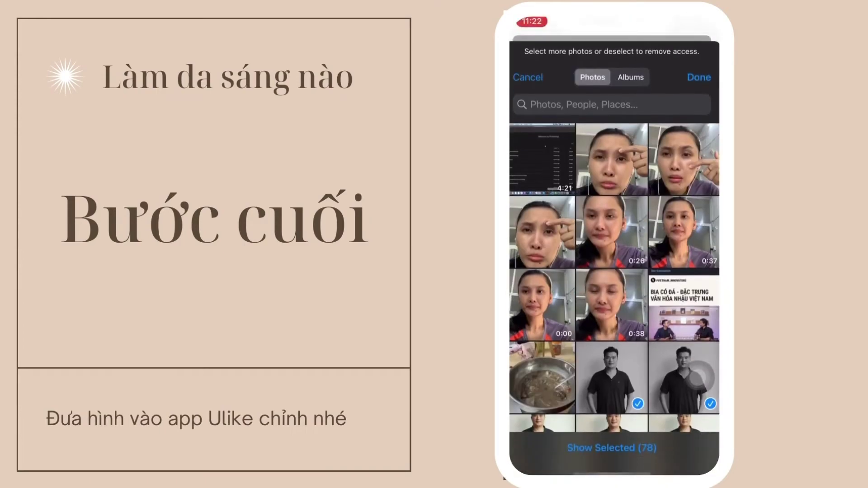
left_click(612, 159)
left_click(699, 78)
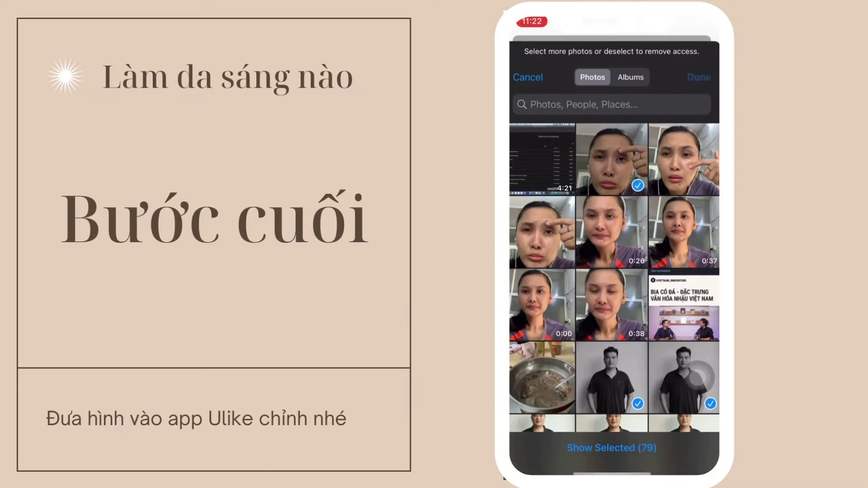
left_click(542, 103)
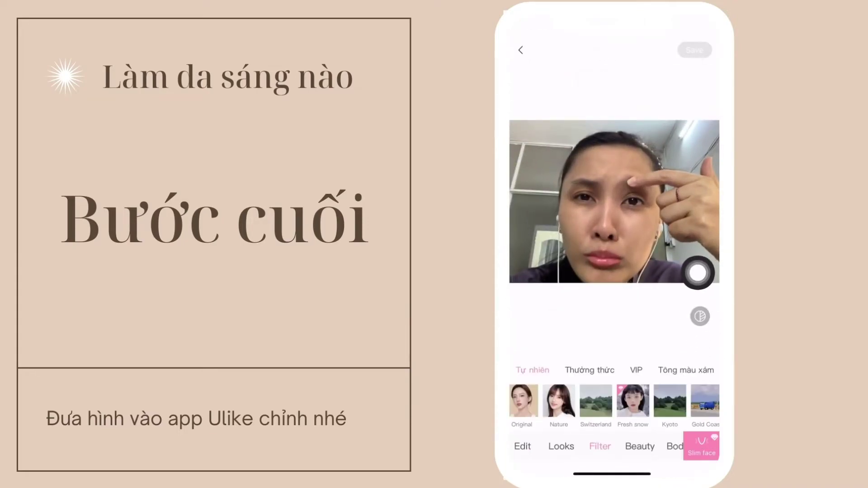
Smooth the skin to slightly under half strength and apply the Nature filter at strength 24
left_click(640, 446)
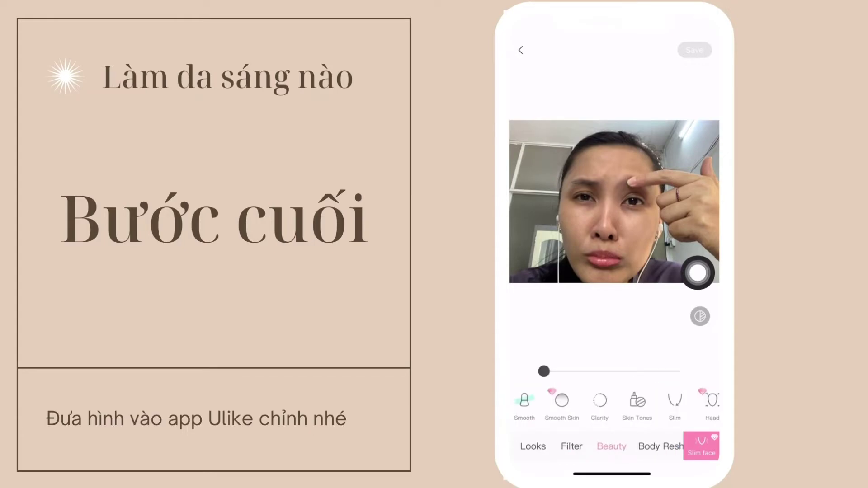
left_click_drag(544, 371, 603, 371)
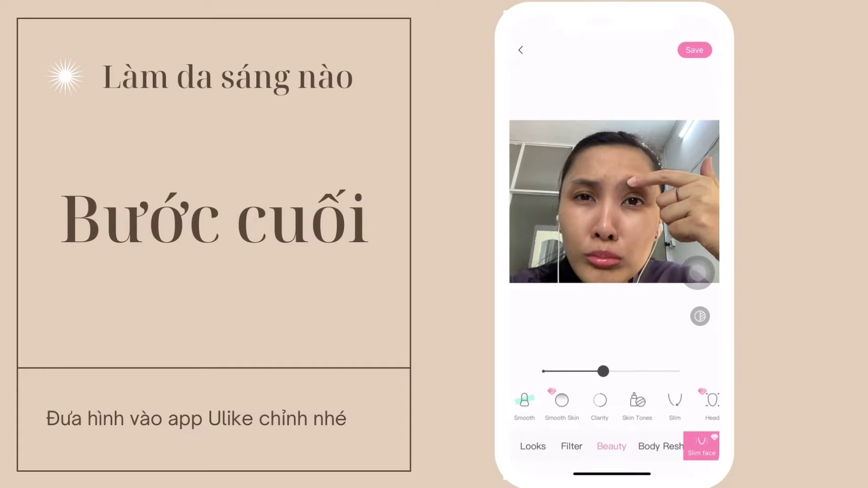
left_click(571, 446)
left_click(561, 402)
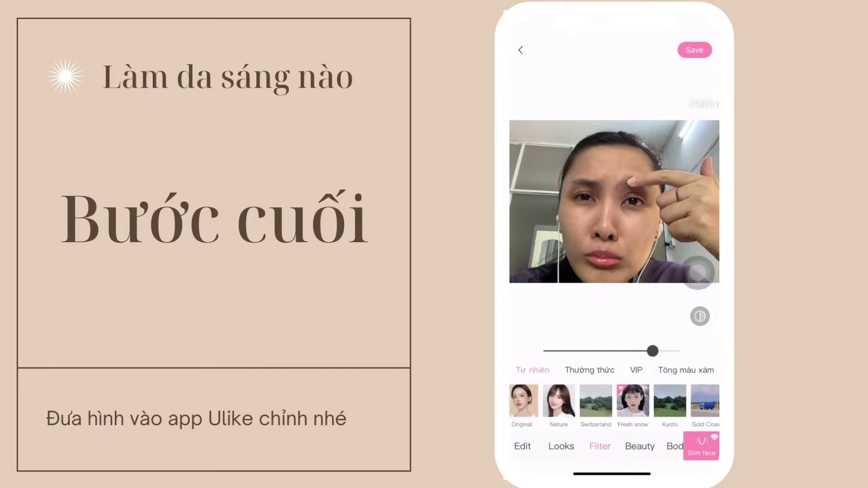
left_click_drag(653, 351, 576, 351)
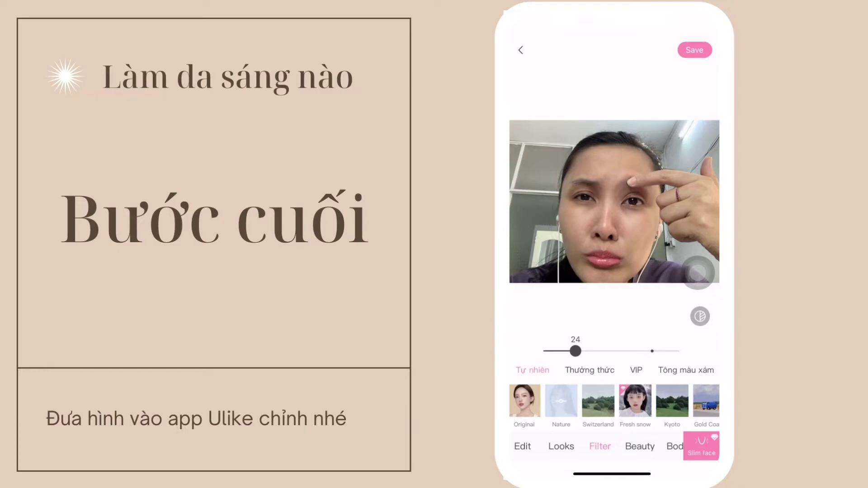
scroll(596, 447, "right", 3)
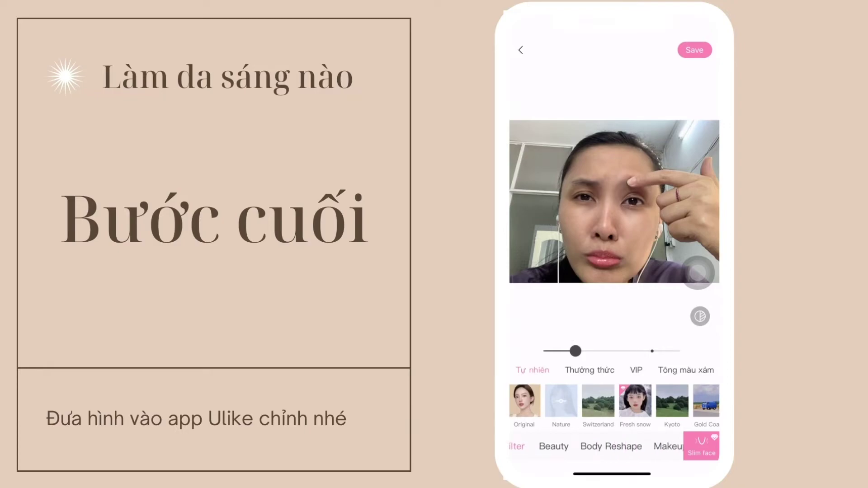
Apply the BK01 eyebrow makeup to the face at about two-thirds strength
left_click(660, 446)
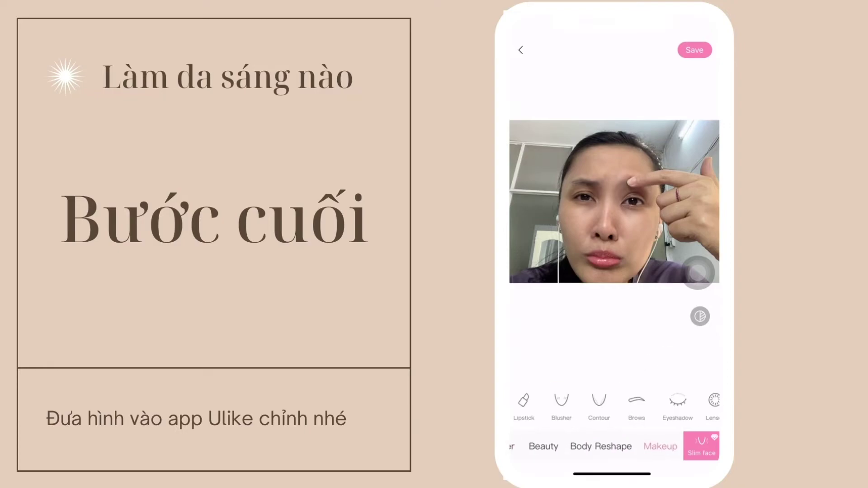
left_click(637, 401)
left_click(632, 400)
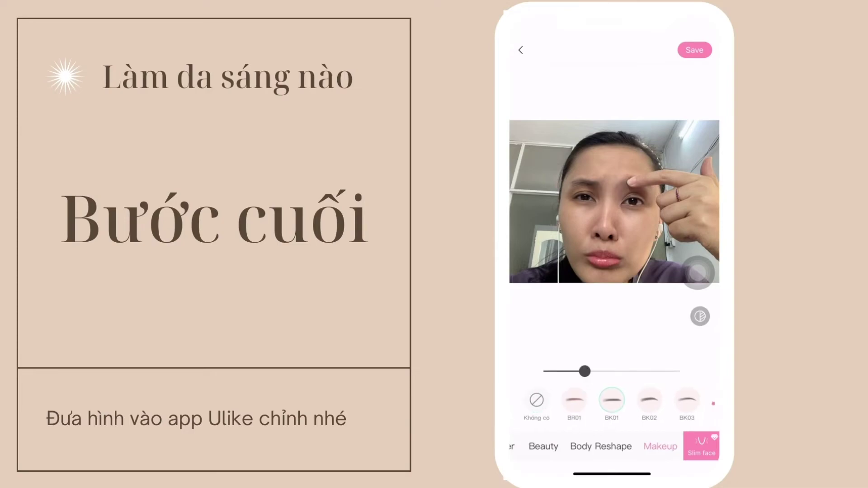
left_click_drag(584, 371, 632, 372)
scroll(596, 446, "left", 5)
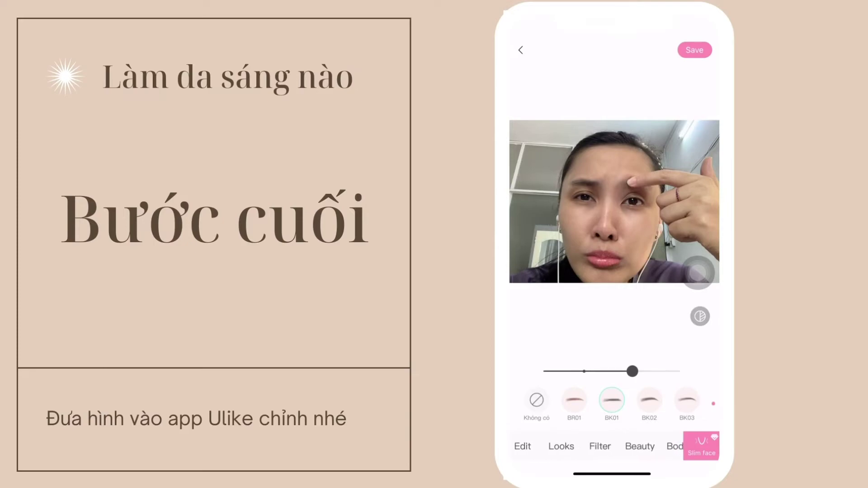
scroll(597, 446, "right", 5)
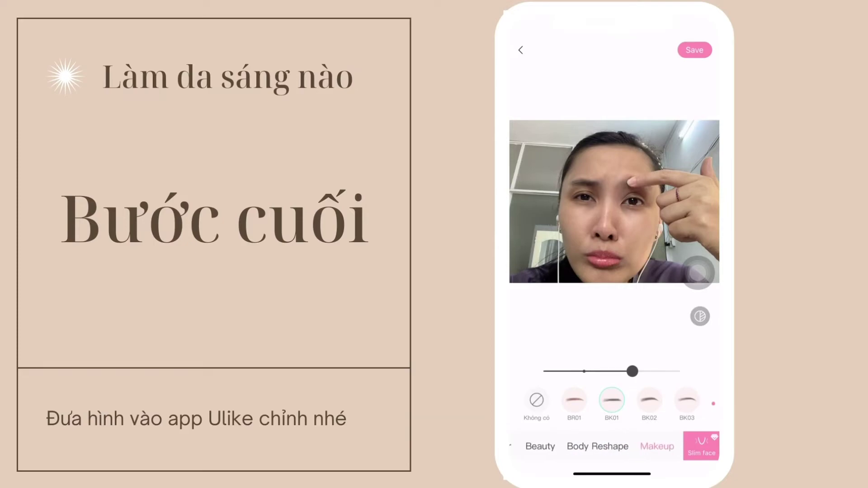
Try the Coral lipstick at strength 35, and replace it with the Red1 shade at slightly over a quarter strength
scroll(613, 401, "left", 5)
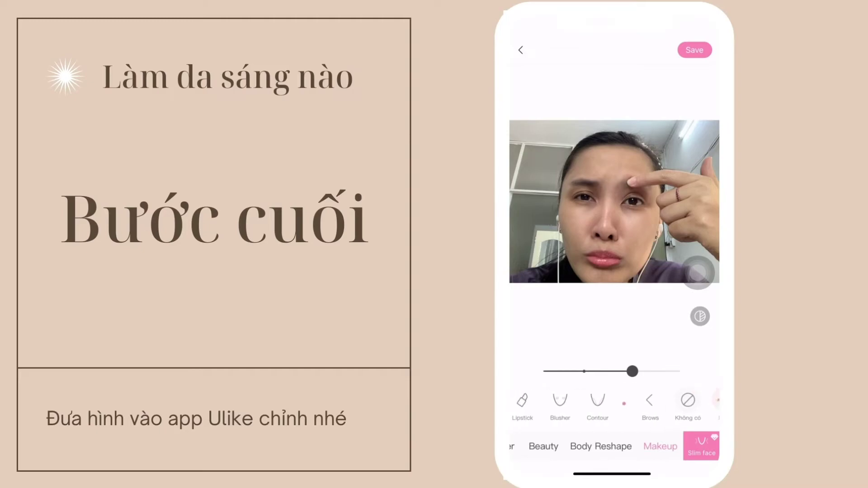
left_click(524, 400)
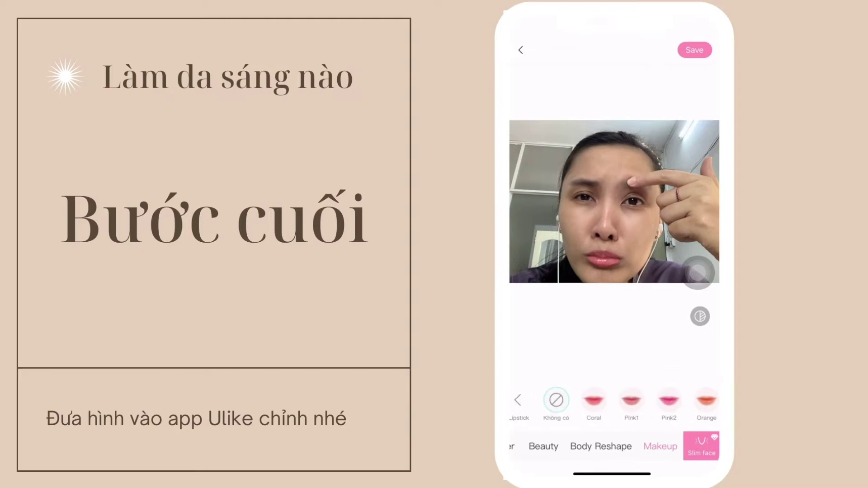
left_click(594, 400)
mouse_move(585, 371)
left_mouse_down()
mouse_move(600, 371)
mouse_move(590, 371)
left_mouse_up()
left_click_drag(660, 400, 602, 401)
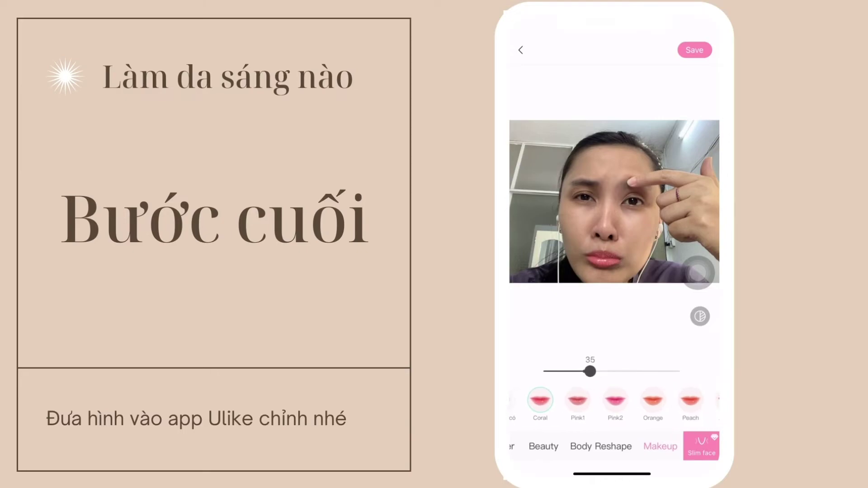
left_click_drag(660, 401, 580, 371)
left_click(645, 400)
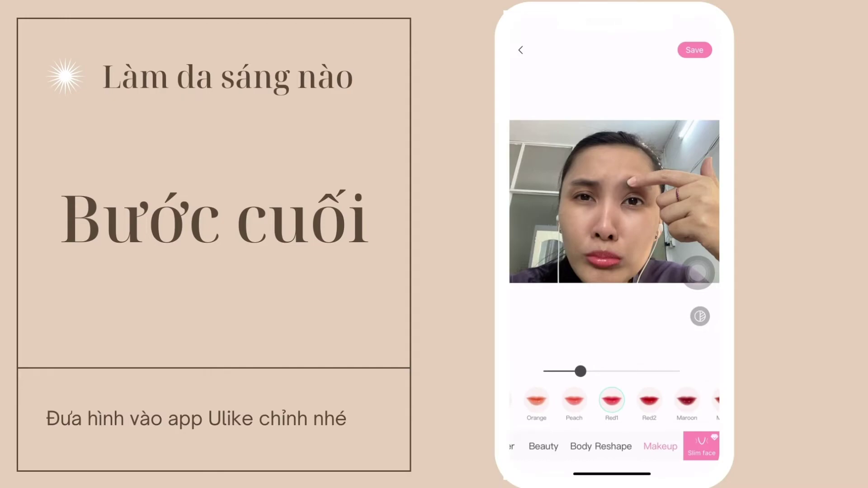
Look through the Beauty adjustments for the face shape, eyes, nose and mouth
scroll(597, 446, "left", 5)
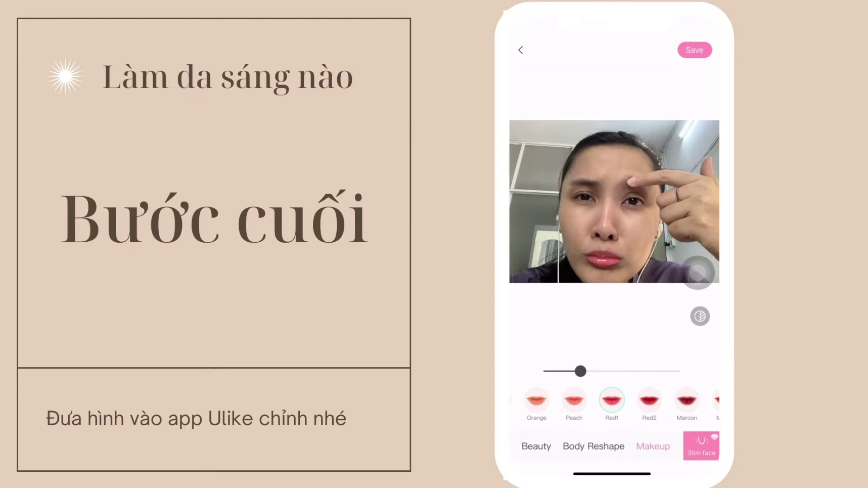
left_click(644, 447)
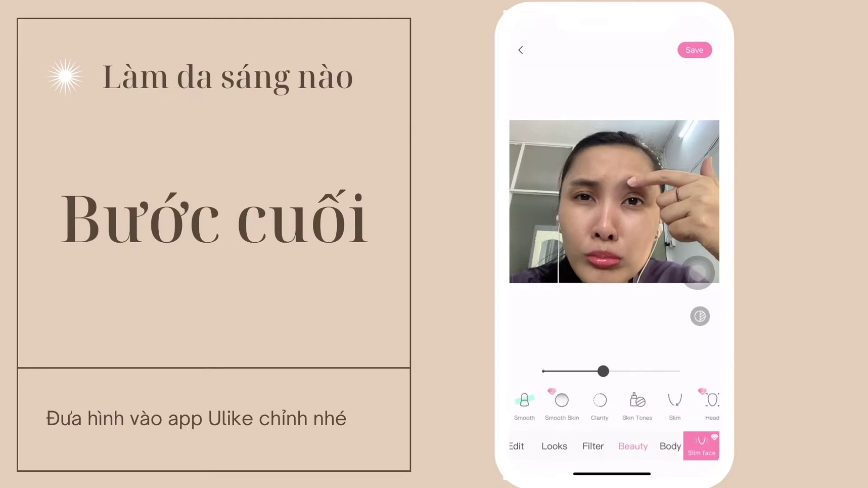
scroll(614, 405, "right", 10)
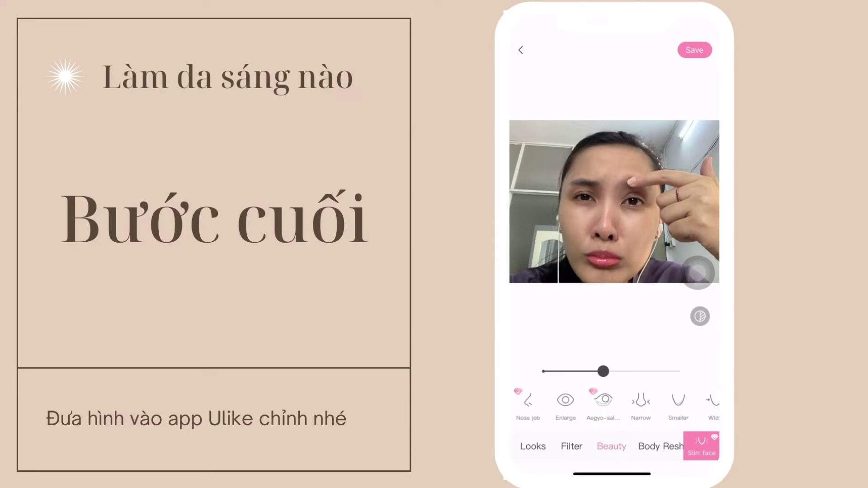
scroll(614, 405, "right", 10)
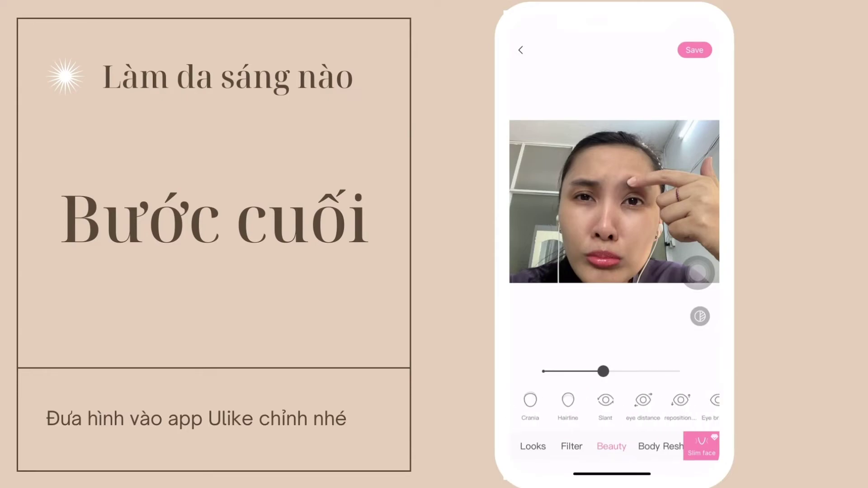
scroll(614, 405, "right", 2)
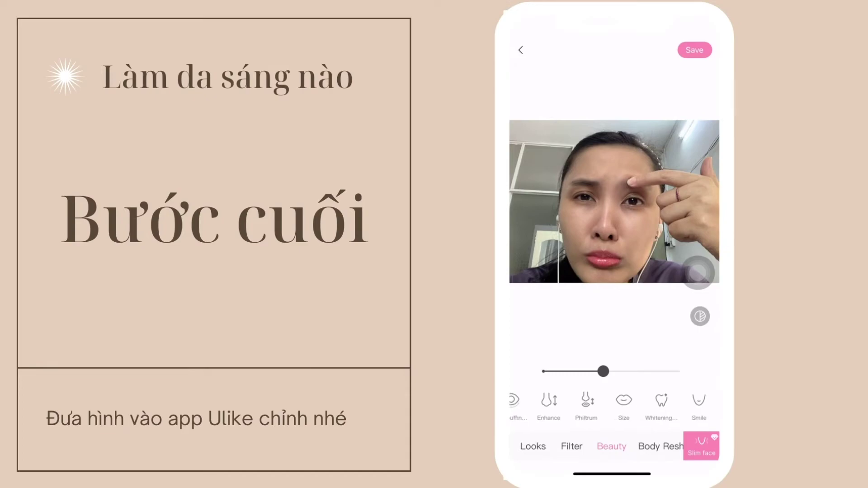
scroll(614, 405, "left", 8)
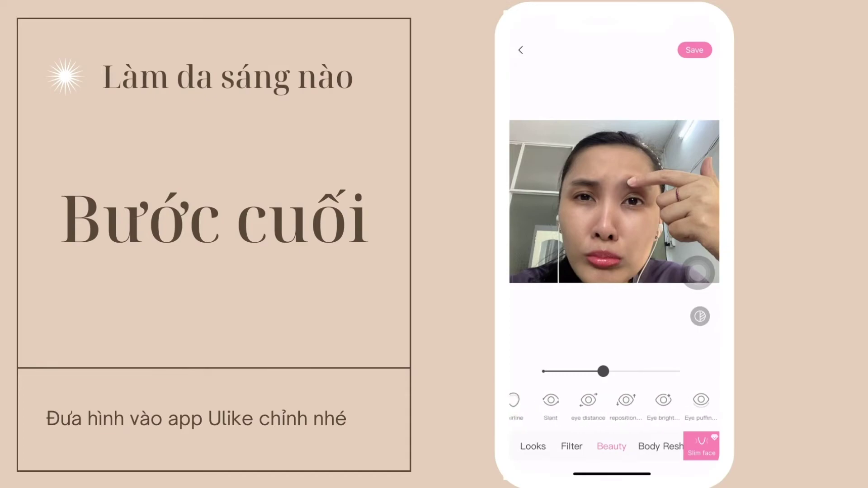